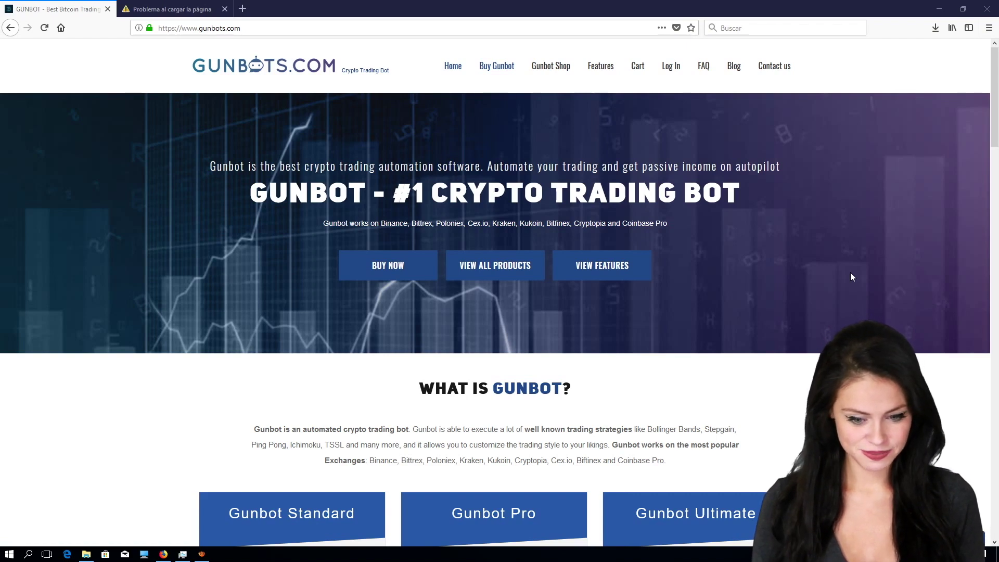
Step: Minimize the Firefox window showing gunbots.com to reveal the desktop files
{"action": "left_click", "coordinate": [938, 9]}
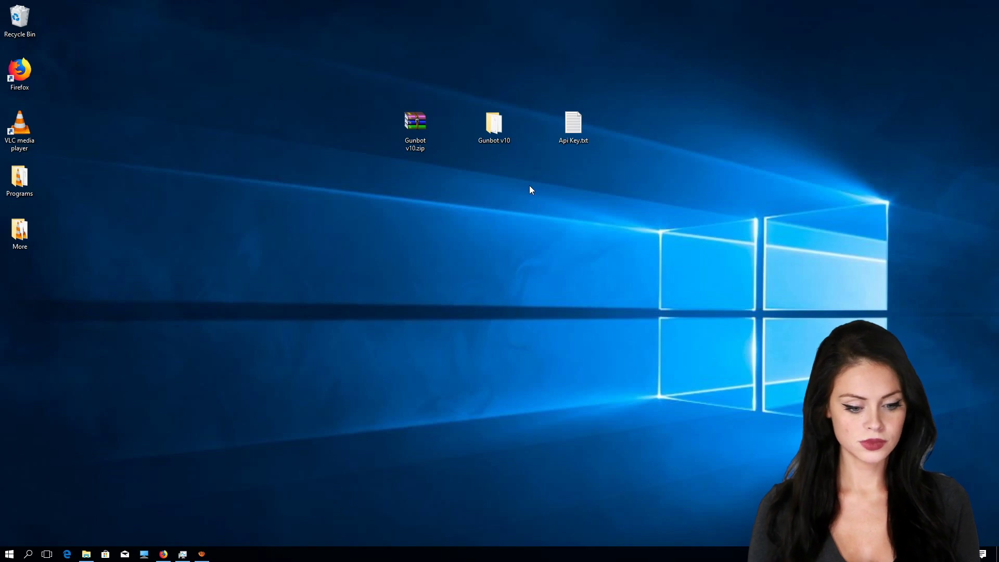
Step: Open the desktop Gunbot v10 folder to list config.js, gunthy.exe and MSE.json
{"action": "right_click", "coordinate": [499, 134]}
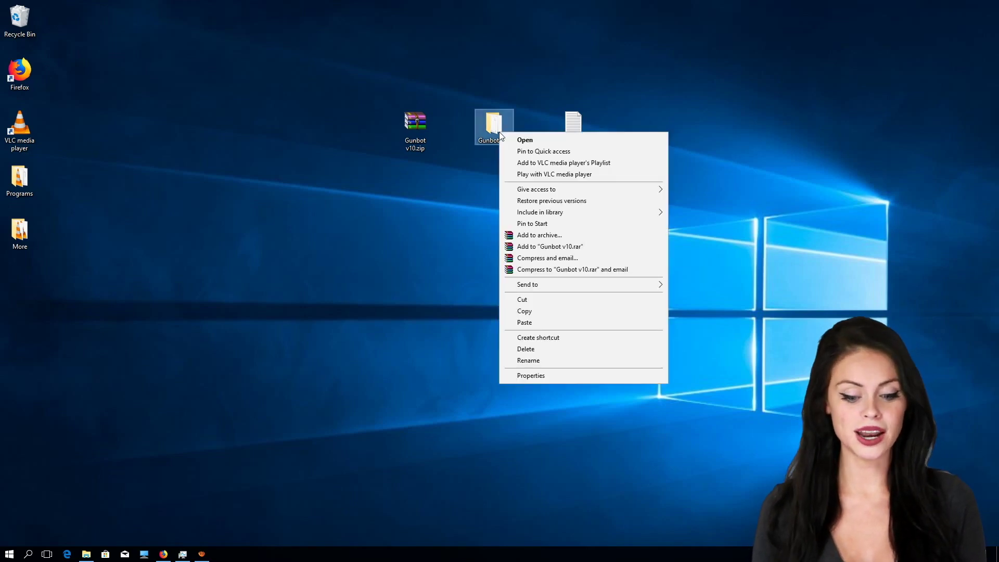
{"action": "left_click", "coordinate": [539, 139]}
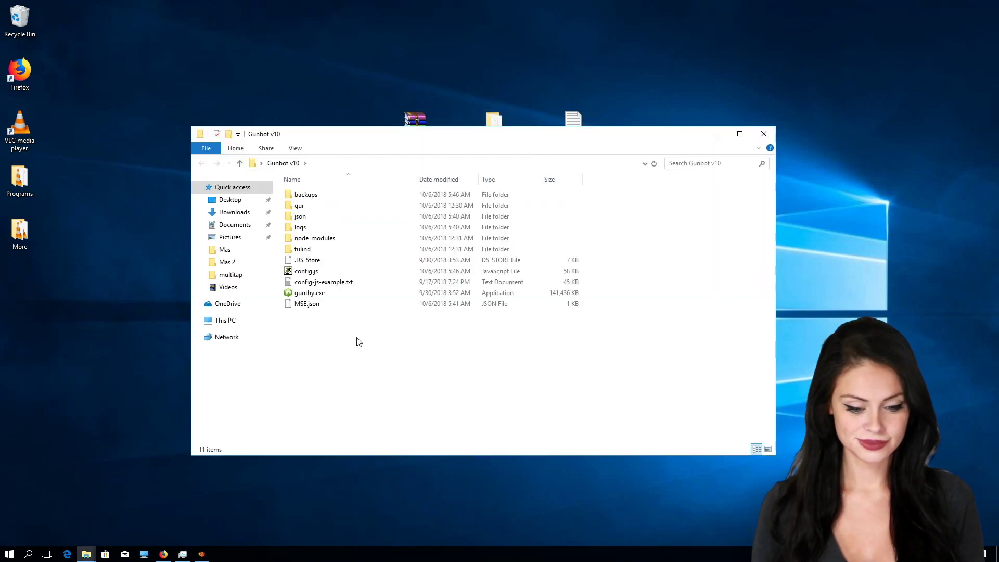
Step: Run gunthy.exe and allow its firewall access so the GUI serves at localhost:5000
{"action": "right_click", "coordinate": [319, 294]}
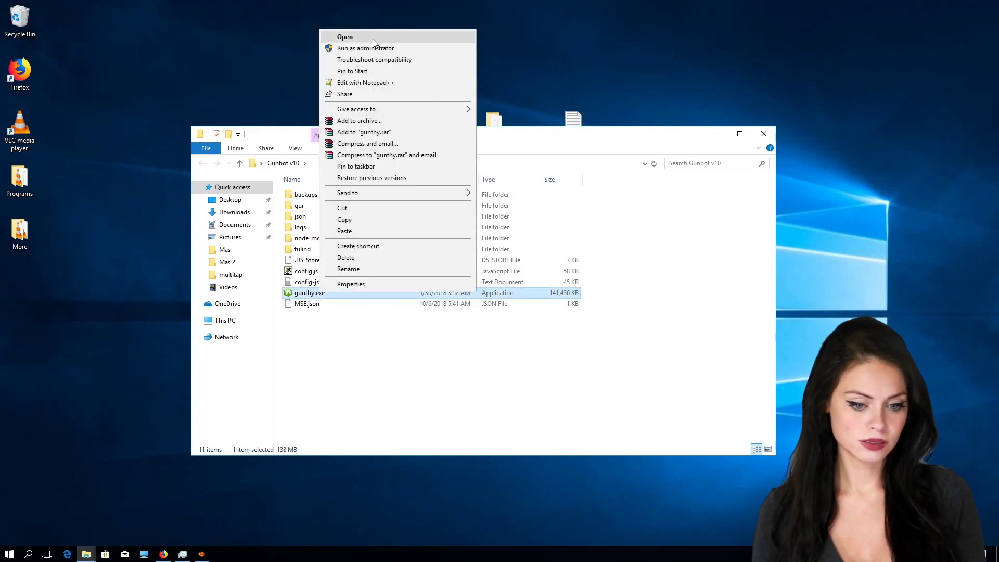
{"action": "left_click", "coordinate": [370, 38]}
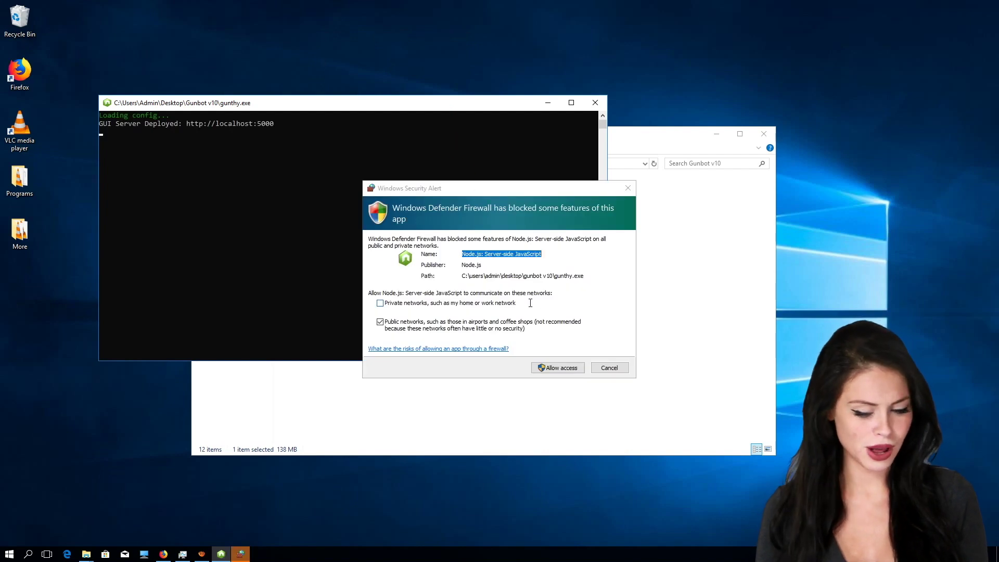
{"action": "left_click", "coordinate": [563, 371]}
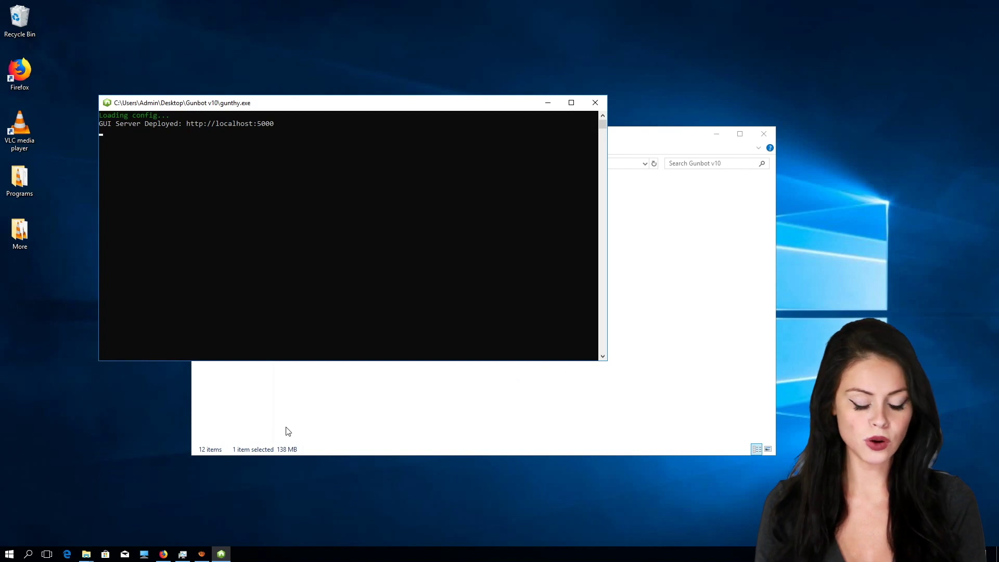
Step: Reload localhost:5000 in Firefox's second tab and enter a new password in Create Password
{"action": "left_click", "coordinate": [163, 553]}
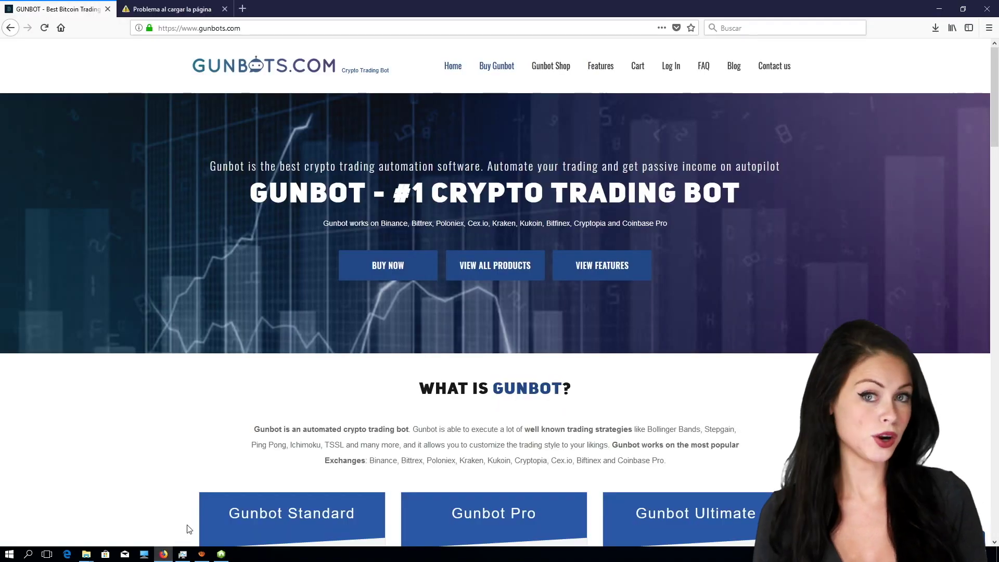
{"action": "left_click", "coordinate": [165, 10]}
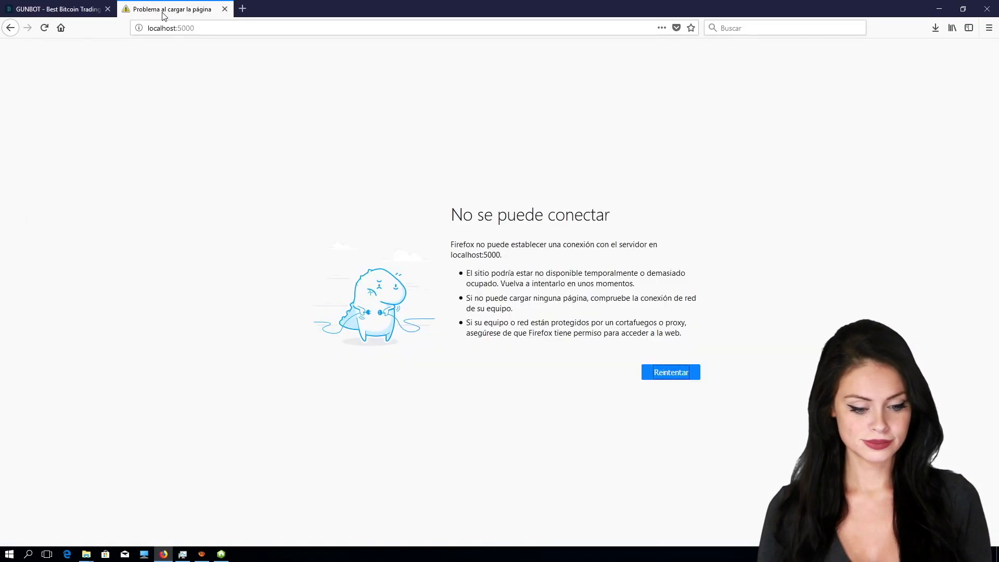
{"action": "left_click", "coordinate": [223, 32]}
{"action": "left_click", "coordinate": [220, 31]}
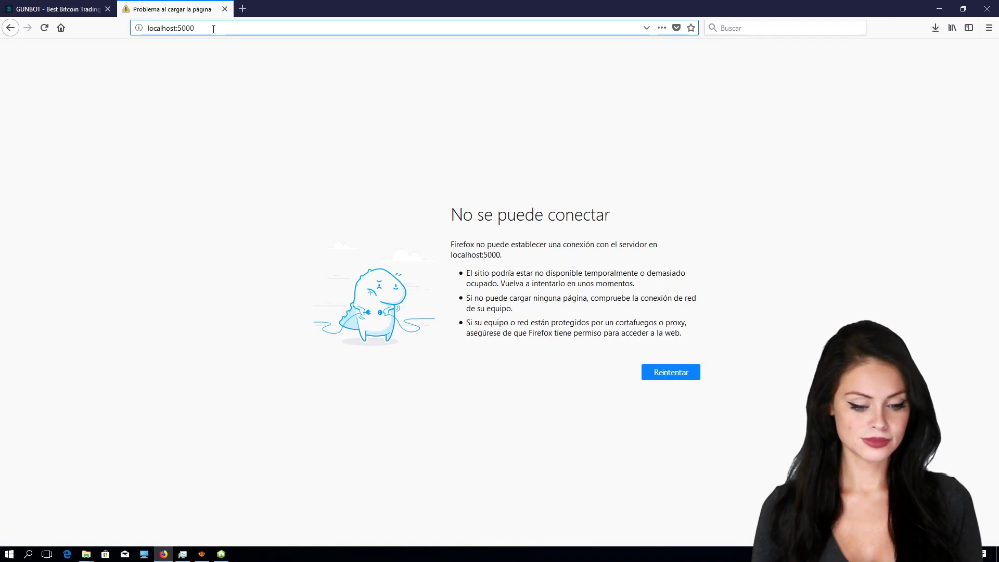
{"action": "key", "text": "Return"}
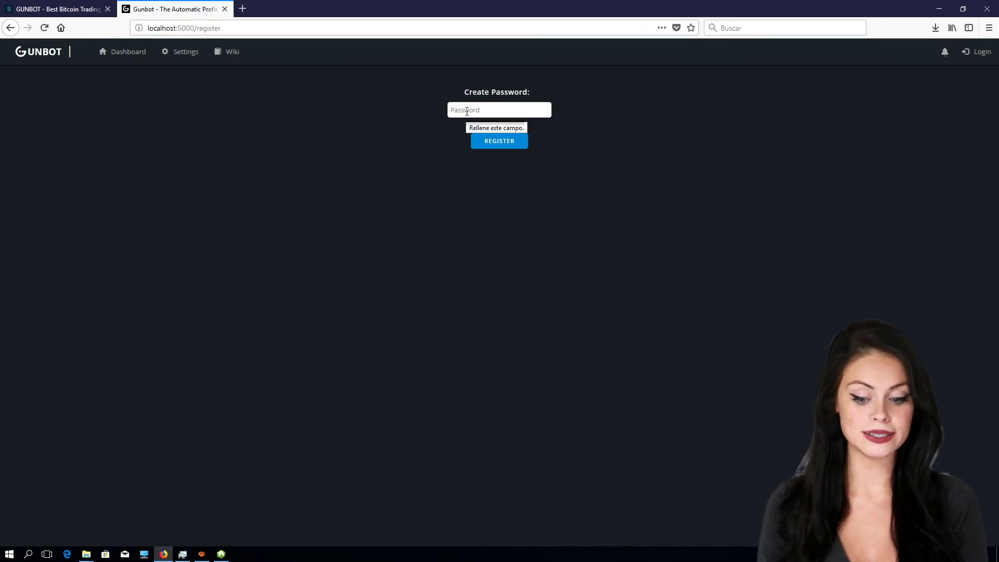
{"action": "left_click", "coordinate": [467, 111]}
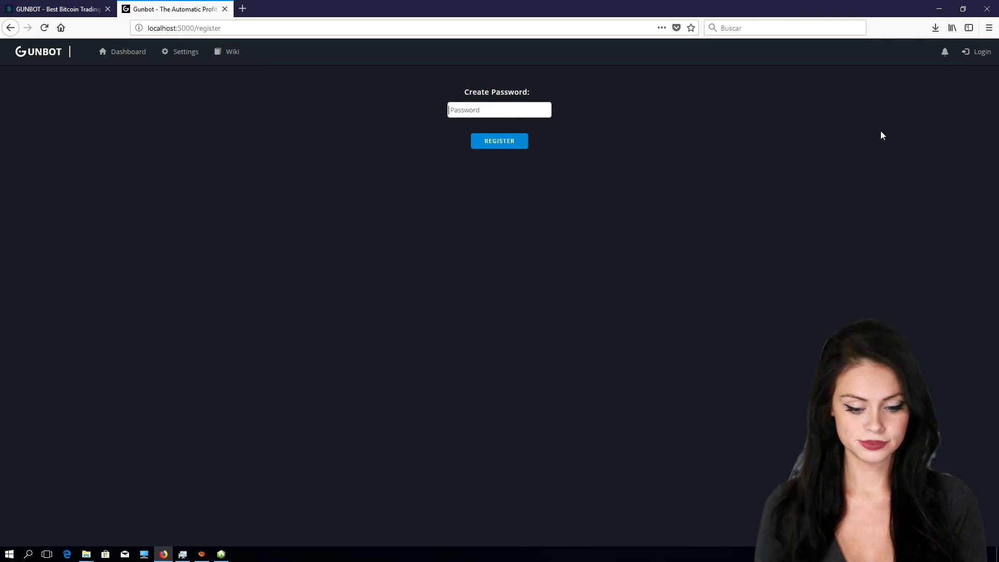
{"action": "type", "text": "gunbo"}
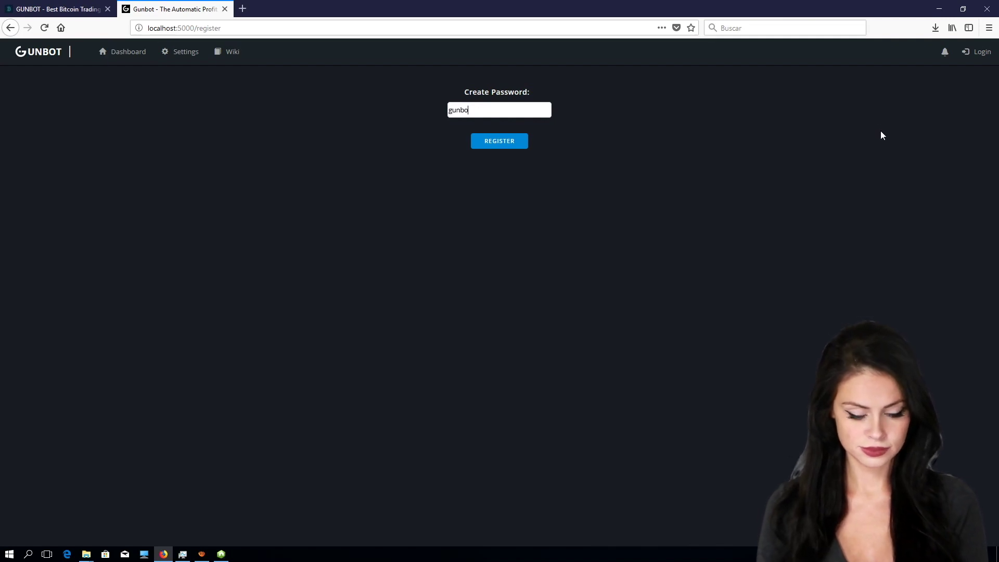
{"action": "type", "text": "ts.com"}
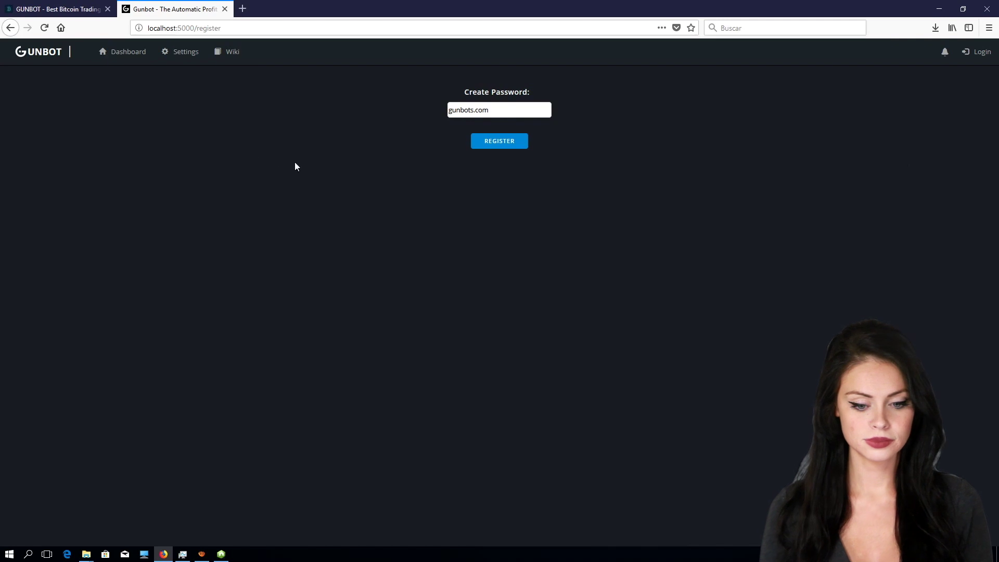
Step: Register the password, choose binance under Connect Exchange, then minimize Firefox
{"action": "left_click", "coordinate": [516, 148]}
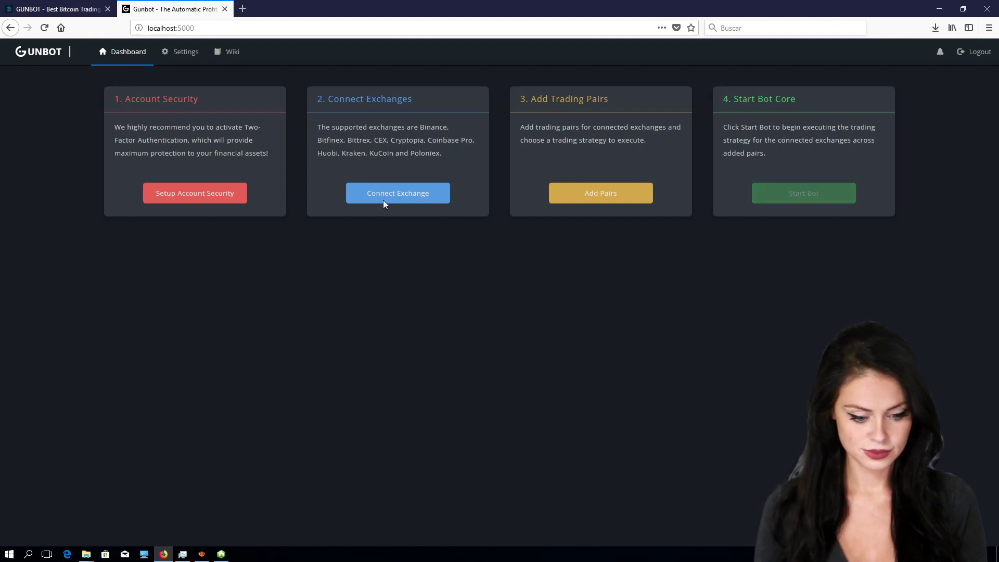
{"action": "left_click", "coordinate": [441, 195]}
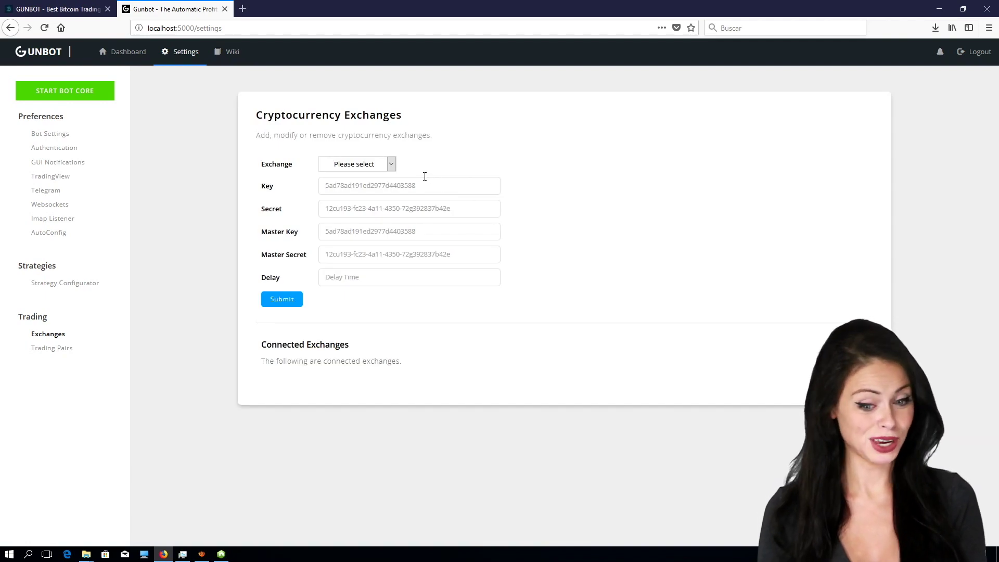
{"action": "left_click", "coordinate": [390, 164]}
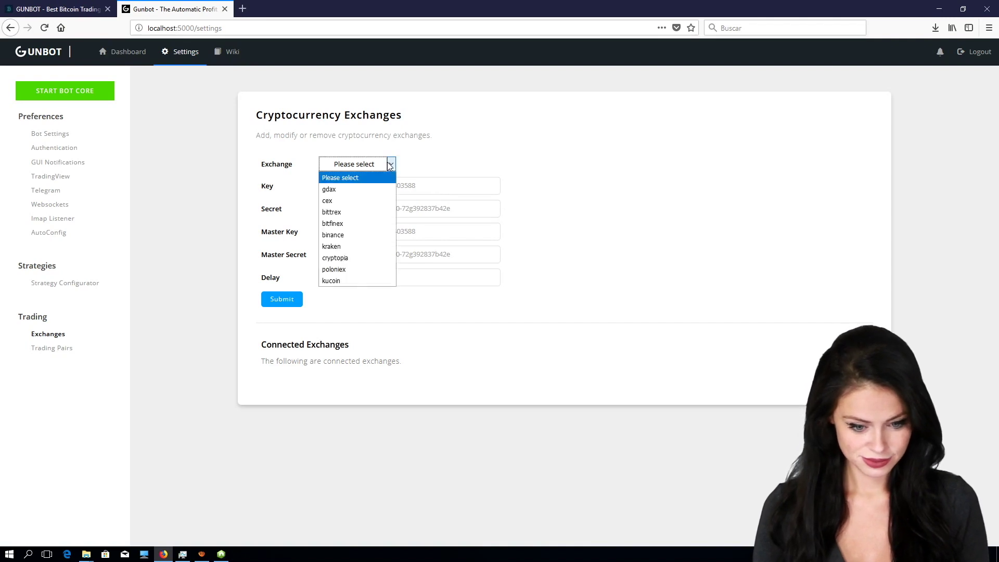
{"action": "left_click", "coordinate": [343, 235]}
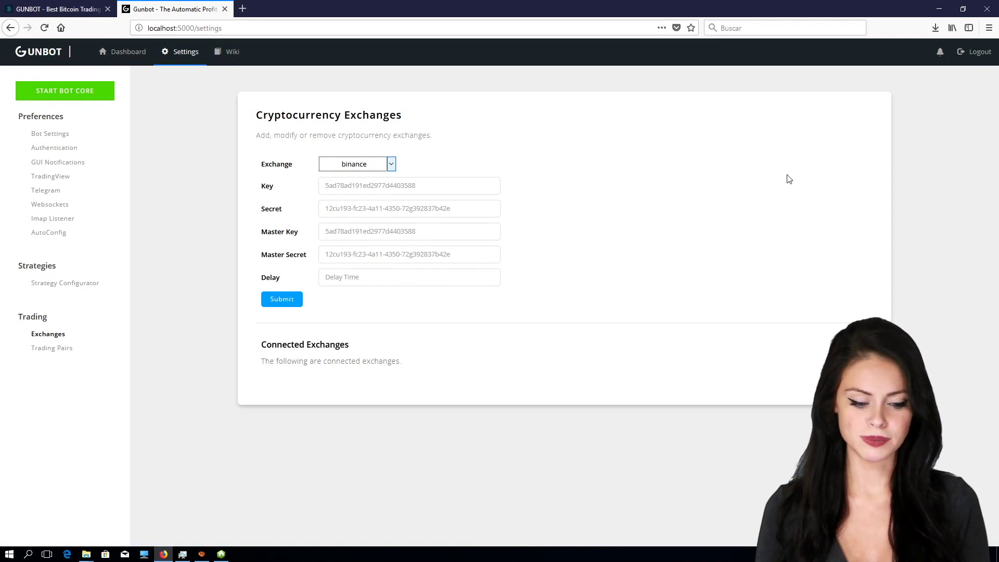
{"action": "left_click", "coordinate": [939, 9]}
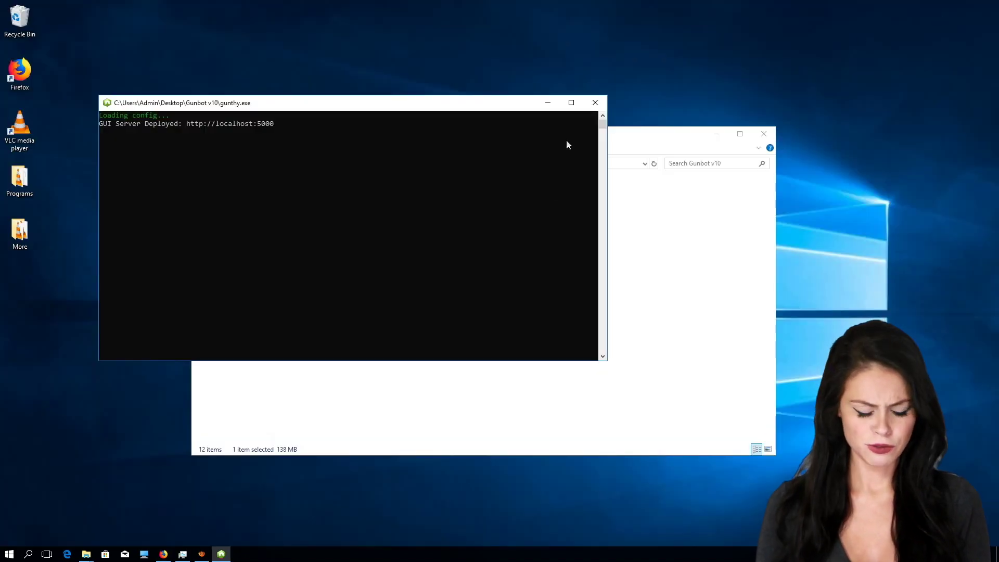
Step: Minimize the console and Gunbot v10 folder windows and open Api Key.txt in Notepad
{"action": "left_click", "coordinate": [547, 102]}
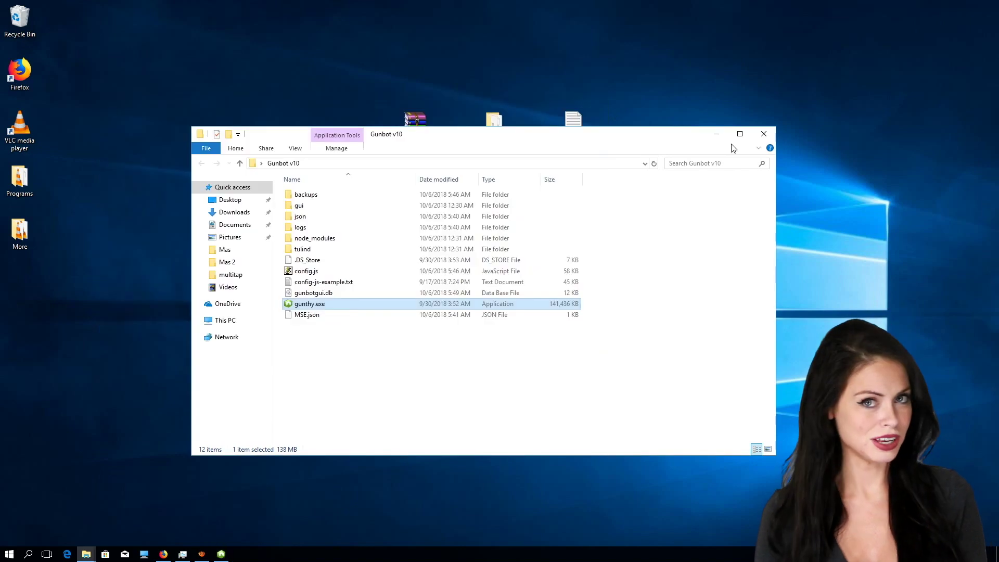
{"action": "left_click", "coordinate": [716, 137]}
{"action": "right_click", "coordinate": [571, 131]}
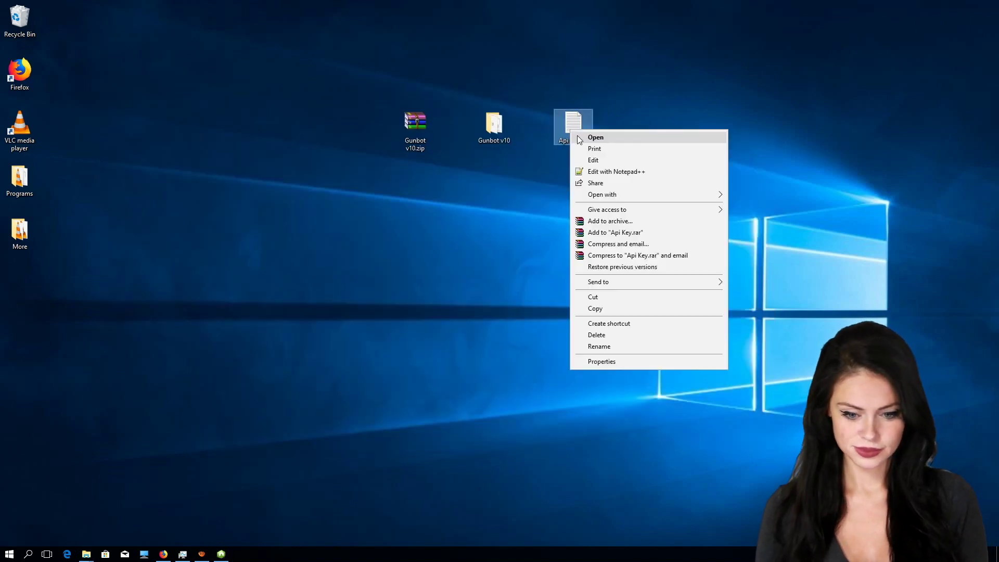
{"action": "left_click", "coordinate": [584, 139]}
Step: Copy the API key and return to the Gunbot exchange page in Firefox
{"action": "double_click", "coordinate": [313, 156]}
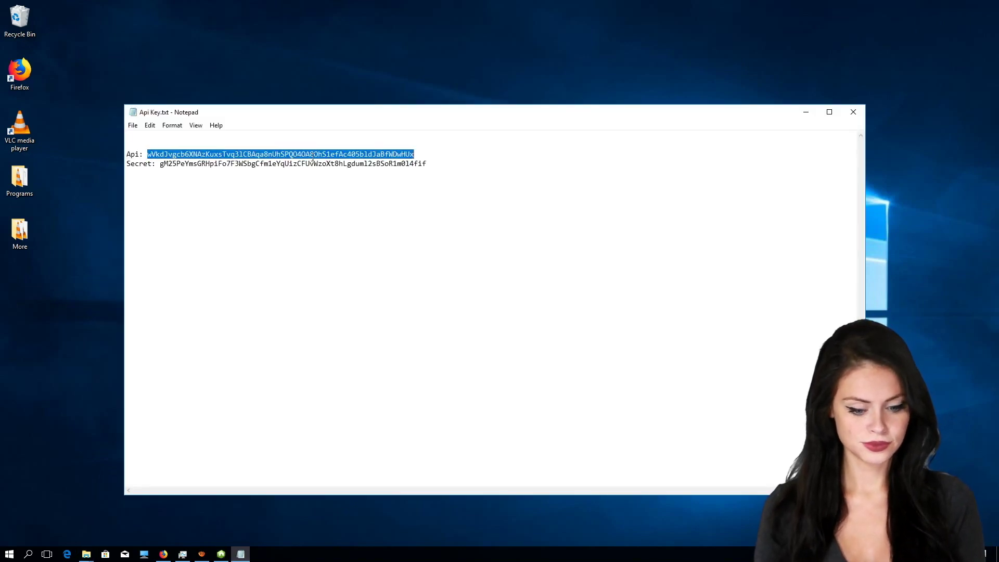
{"action": "right_click", "coordinate": [321, 155]}
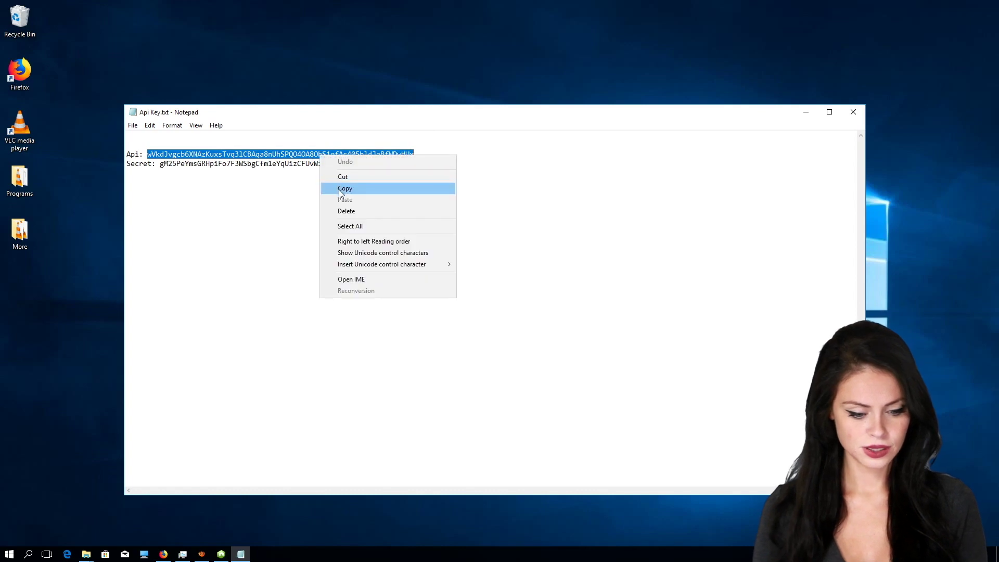
{"action": "left_click", "coordinate": [339, 189]}
{"action": "left_click", "coordinate": [168, 553]}
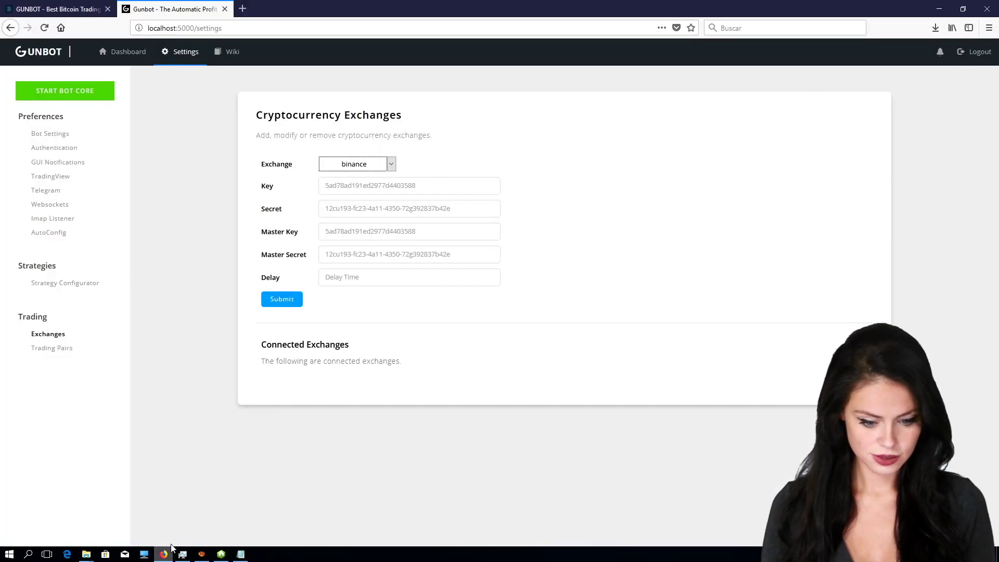
Step: Paste the API key into both the Key and Master Key fields
{"action": "left_click", "coordinate": [349, 187]}
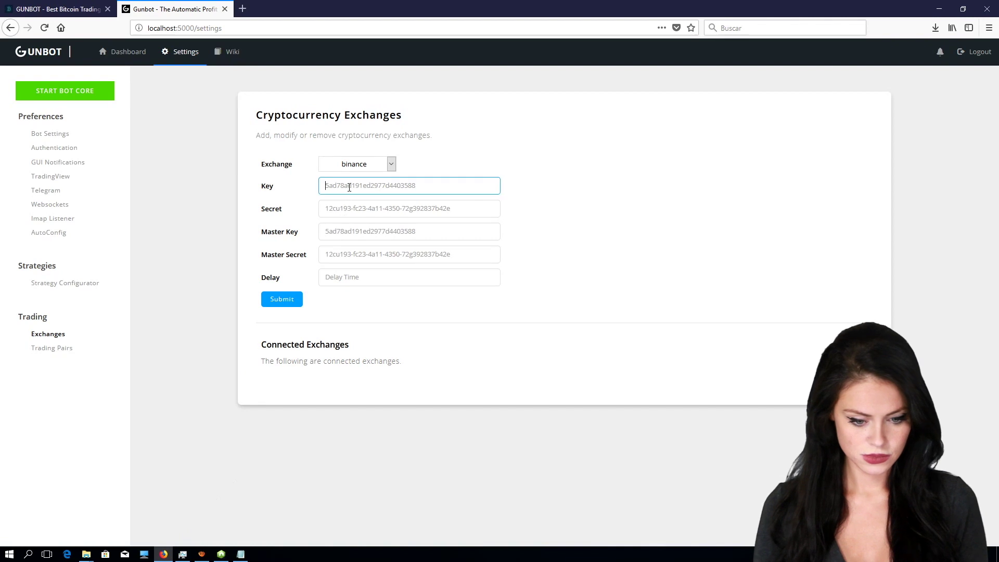
{"action": "key", "text": "ctrl+v"}
{"action": "left_click", "coordinate": [342, 230]}
{"action": "key", "text": "ctrl+v"}
Step: Copy the secret from Notepad and paste it into Secret and Master Secret
{"action": "left_click", "coordinate": [241, 554]}
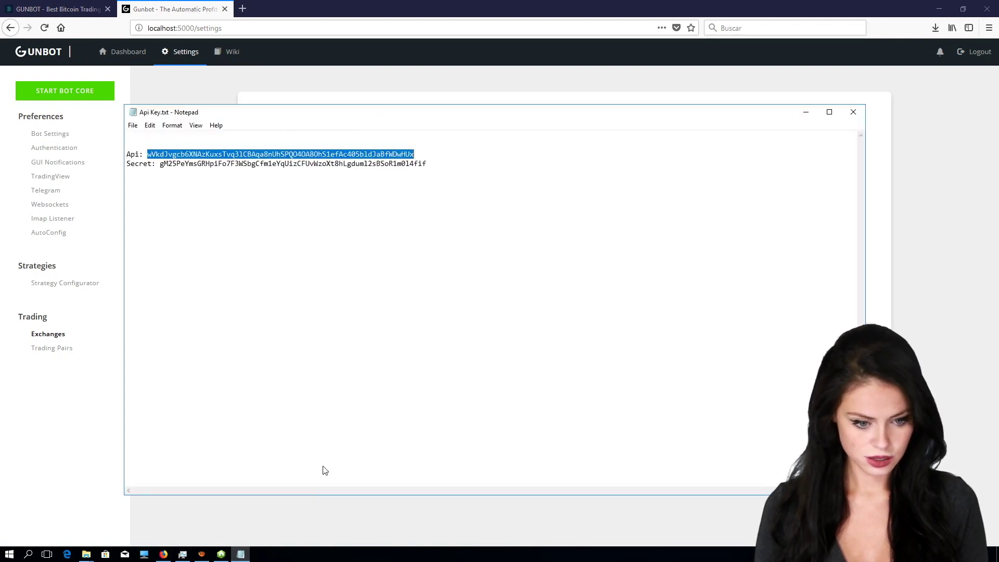
{"action": "left_click", "coordinate": [253, 162]}
{"action": "right_click", "coordinate": [252, 162]}
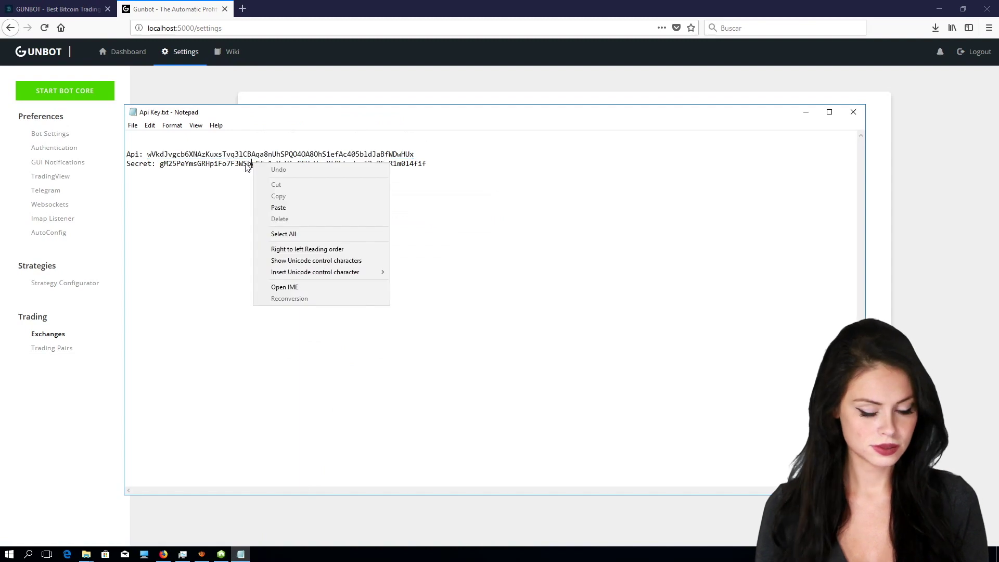
{"action": "double_click", "coordinate": [245, 163]}
{"action": "right_click", "coordinate": [245, 165]}
{"action": "left_click", "coordinate": [270, 197]}
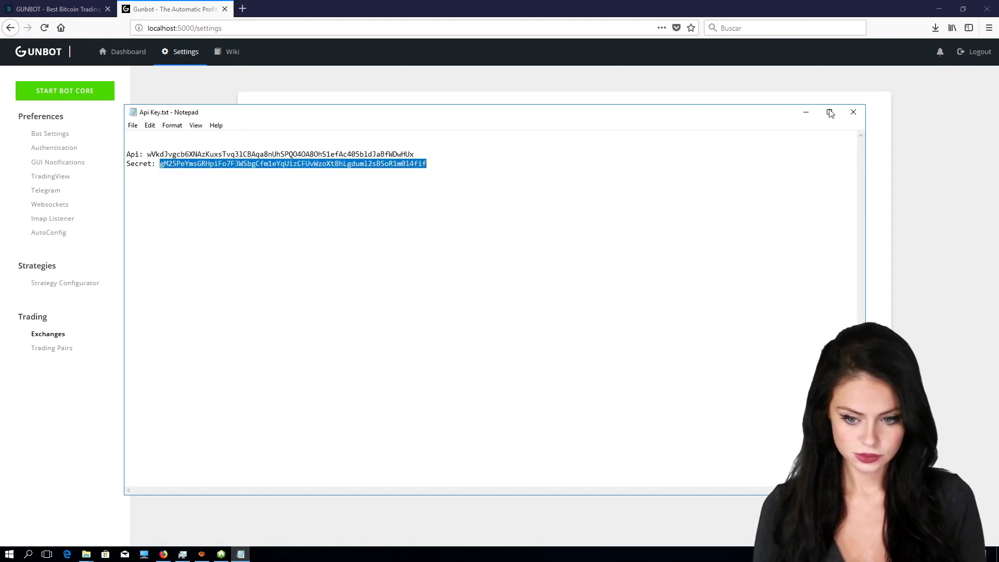
{"action": "left_click", "coordinate": [806, 113]}
{"action": "left_click", "coordinate": [390, 208]}
{"action": "key", "text": "ctrl+v"}
{"action": "left_click", "coordinate": [349, 250]}
{"action": "key", "text": "ctrl+v"}
Step: Set Delay to 10 and submit the binance exchange settings
{"action": "left_click", "coordinate": [350, 276]}
{"action": "type", "text": "10"}
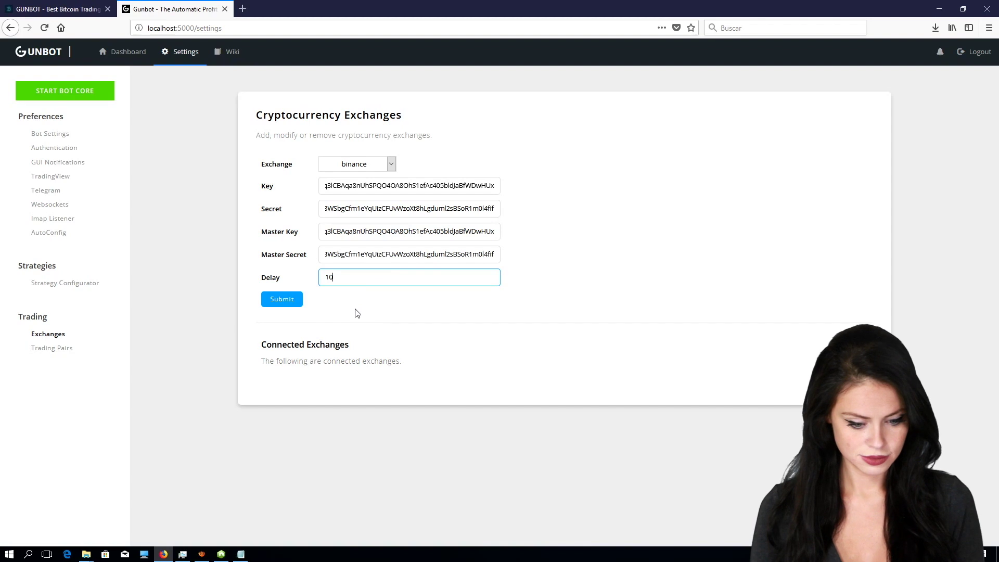
{"action": "left_click", "coordinate": [289, 303]}
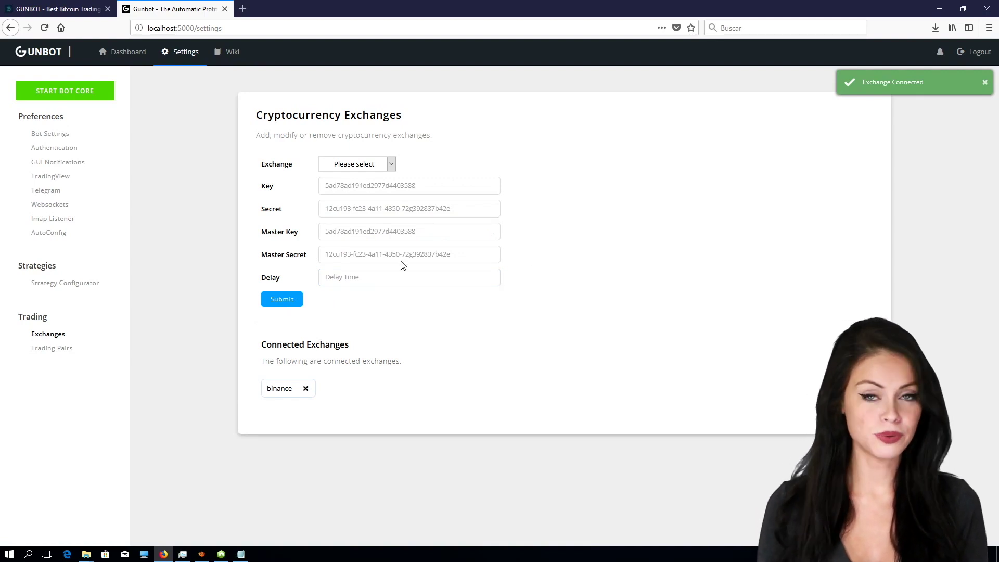
Step: On the Trading Pairs page, add BTC-ETH for binance with the emotionless strategy
{"action": "left_click", "coordinate": [50, 349]}
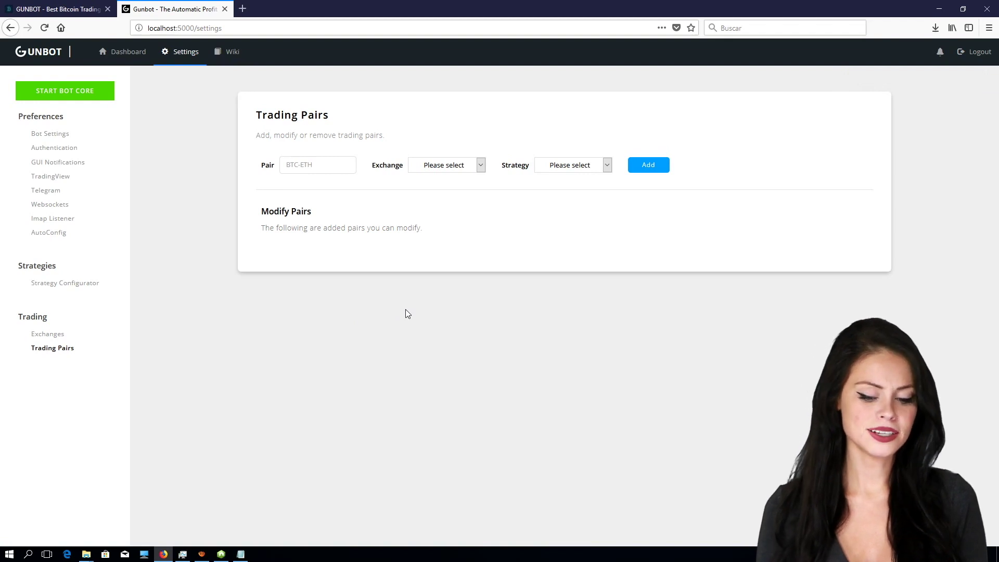
{"action": "left_click", "coordinate": [459, 167]}
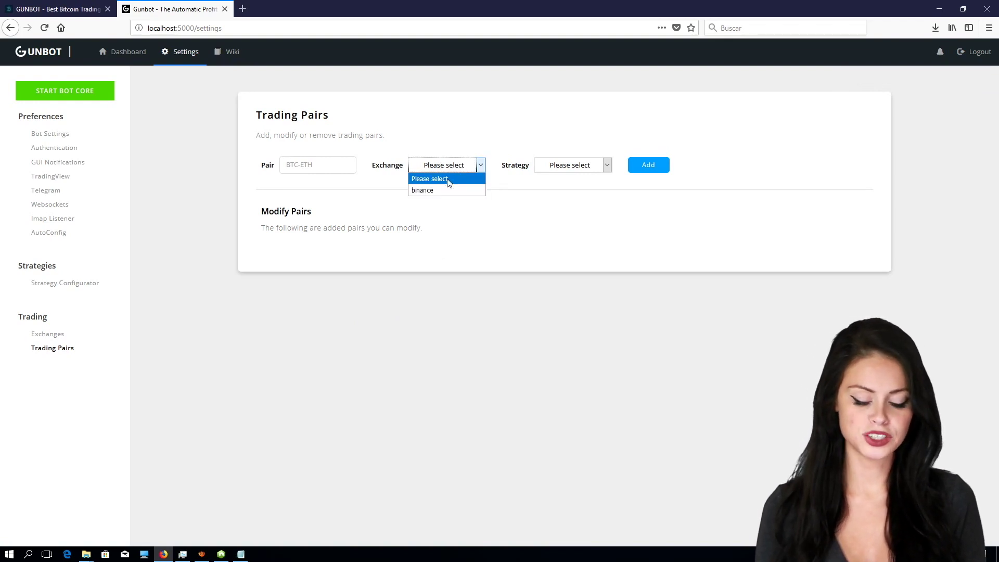
{"action": "left_click", "coordinate": [439, 190]}
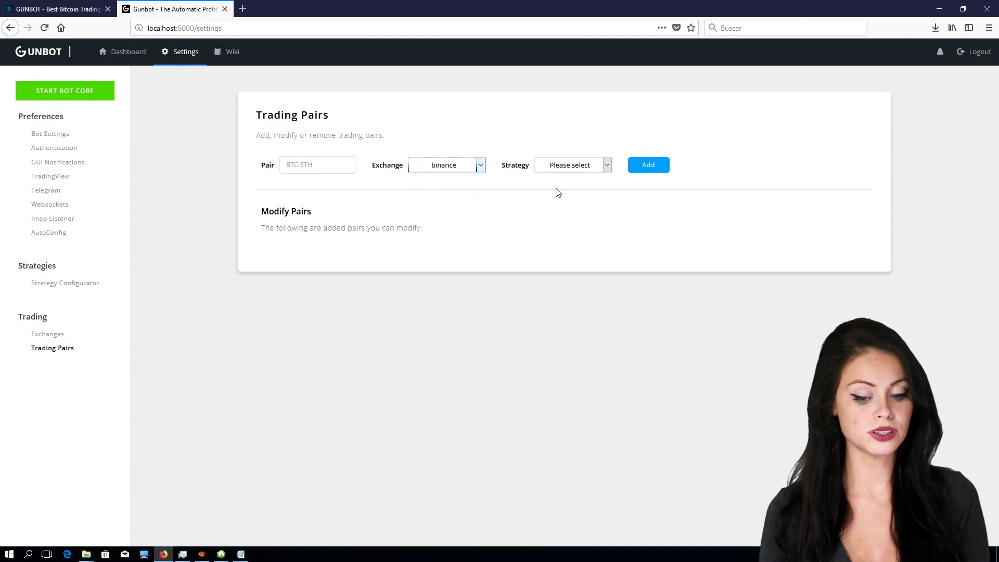
{"action": "left_click", "coordinate": [599, 165]}
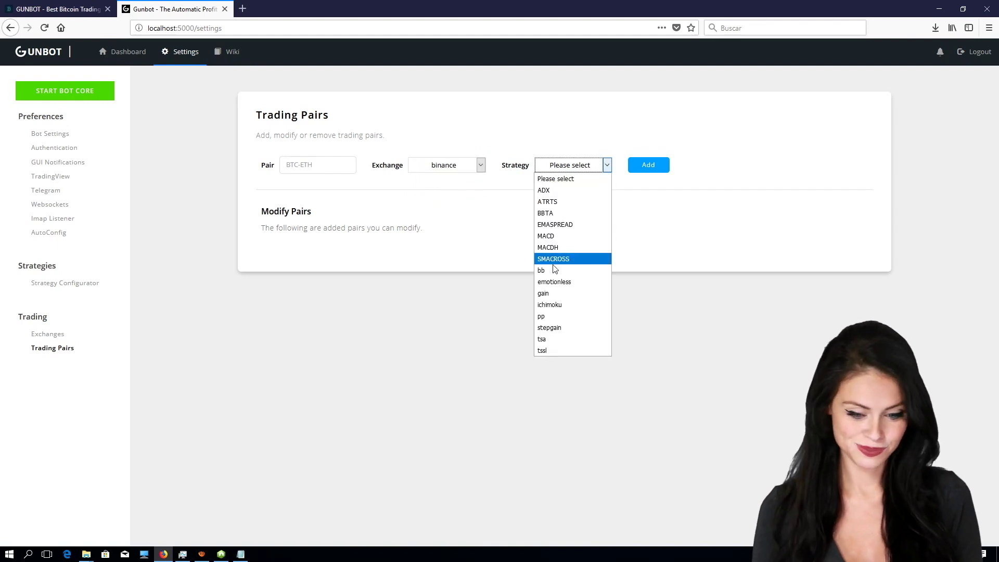
{"action": "left_click", "coordinate": [551, 281]}
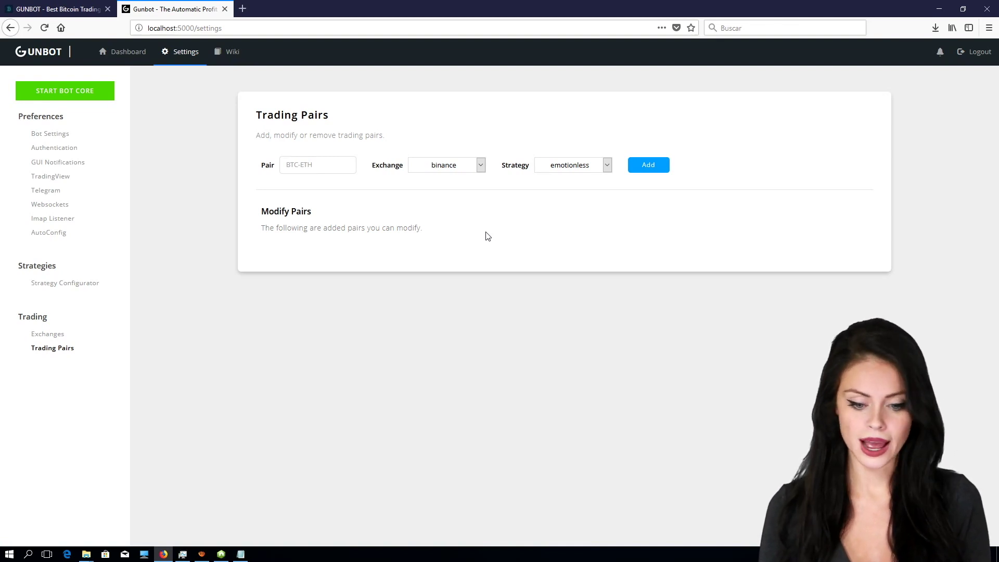
{"action": "left_click", "coordinate": [316, 165]}
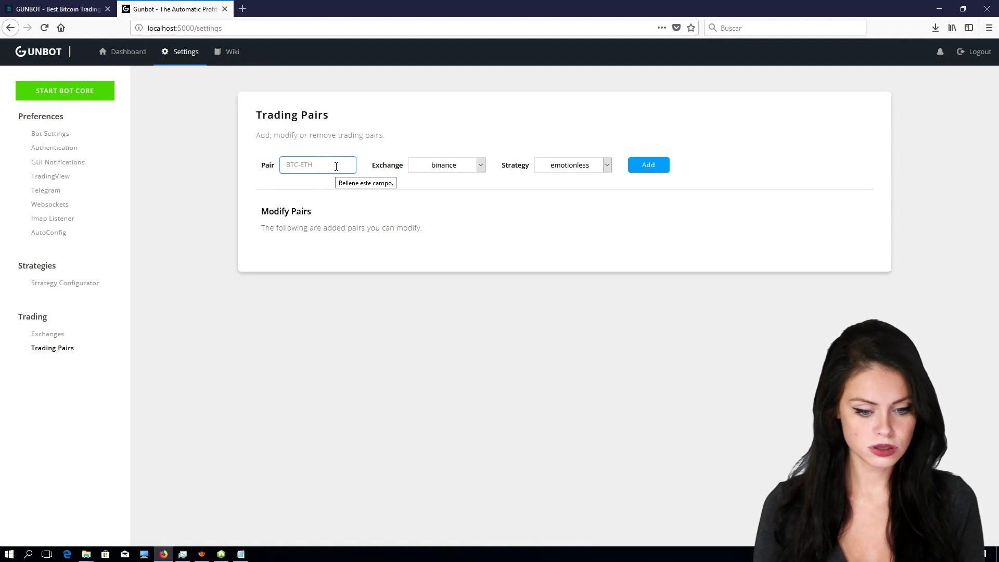
{"action": "type", "text": "BTC-ETH"}
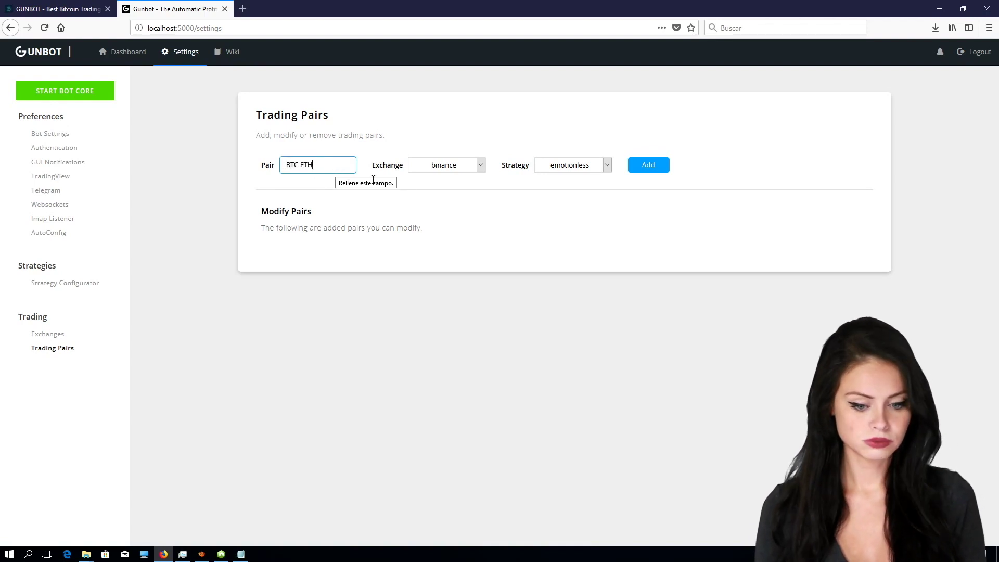
{"action": "left_click", "coordinate": [638, 166]}
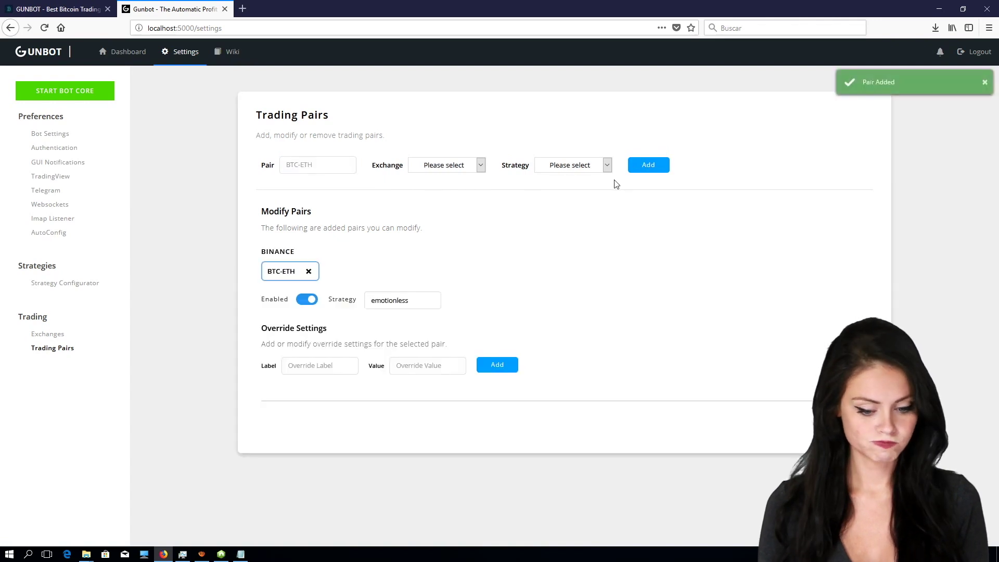
Step: Add the BTC-LTC pair on binance with the emotionless strategy
{"action": "left_click", "coordinate": [333, 167]}
{"action": "type", "text": "BTC-LTC"}
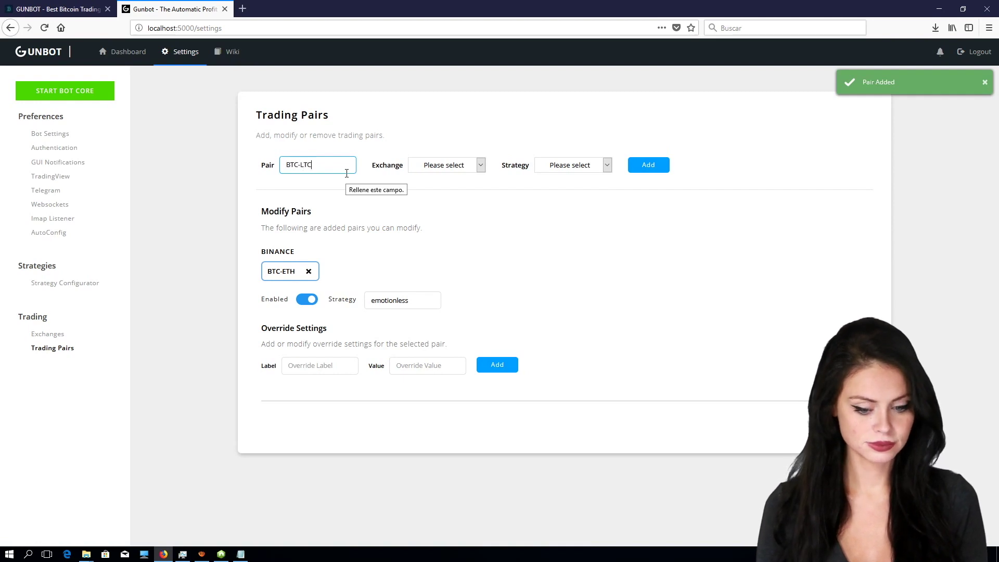
{"action": "left_click", "coordinate": [461, 166]}
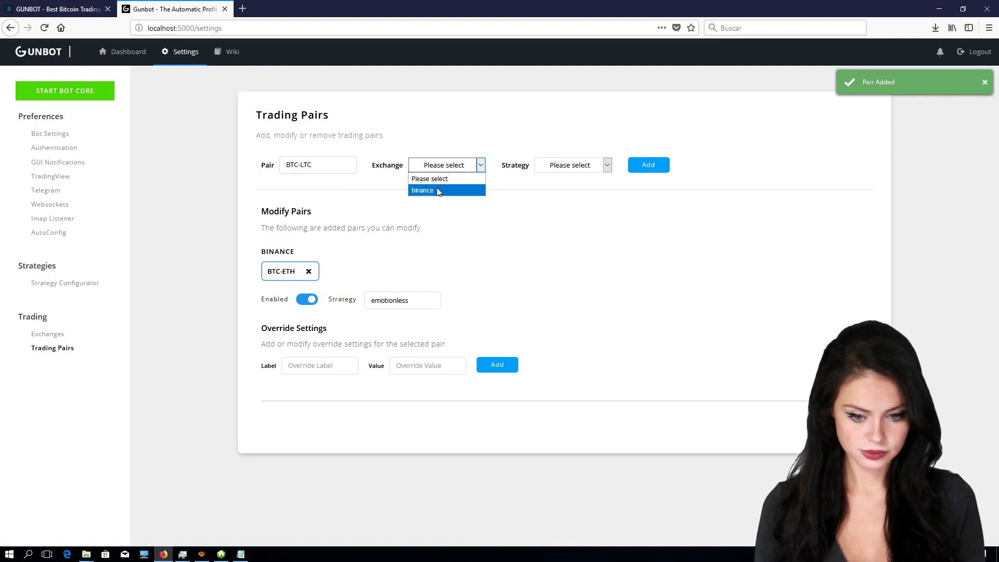
{"action": "left_click", "coordinate": [440, 190]}
{"action": "left_click", "coordinate": [571, 166]}
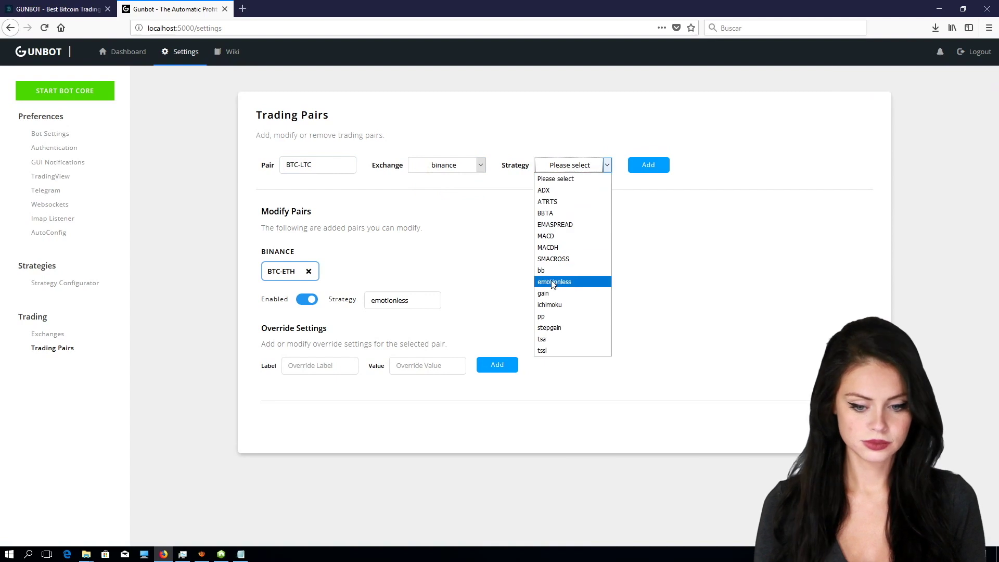
{"action": "left_click", "coordinate": [559, 282]}
{"action": "left_click", "coordinate": [648, 165]}
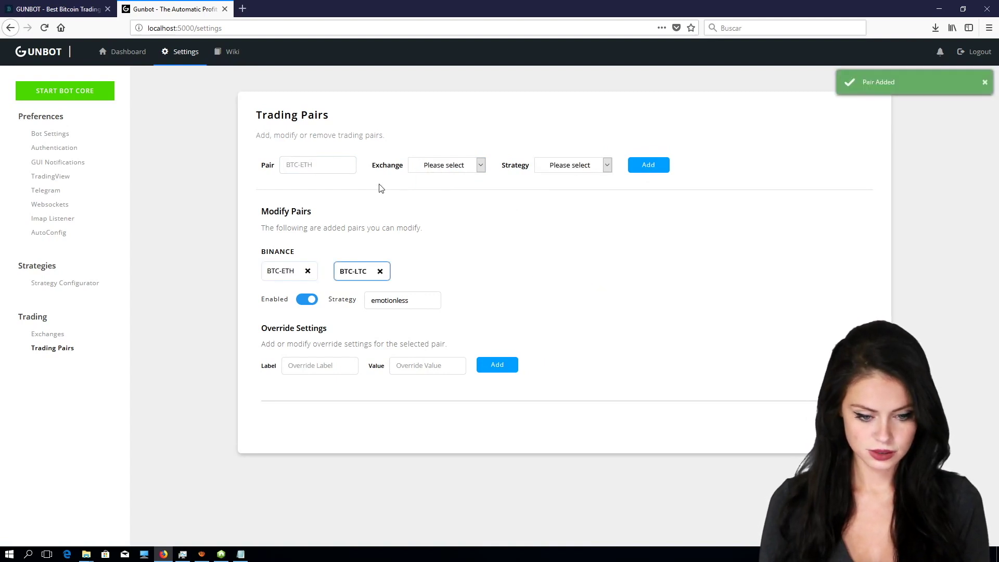
Step: Add the BTC-DASH pair on binance with the emotionless strategy
{"action": "left_click", "coordinate": [316, 164]}
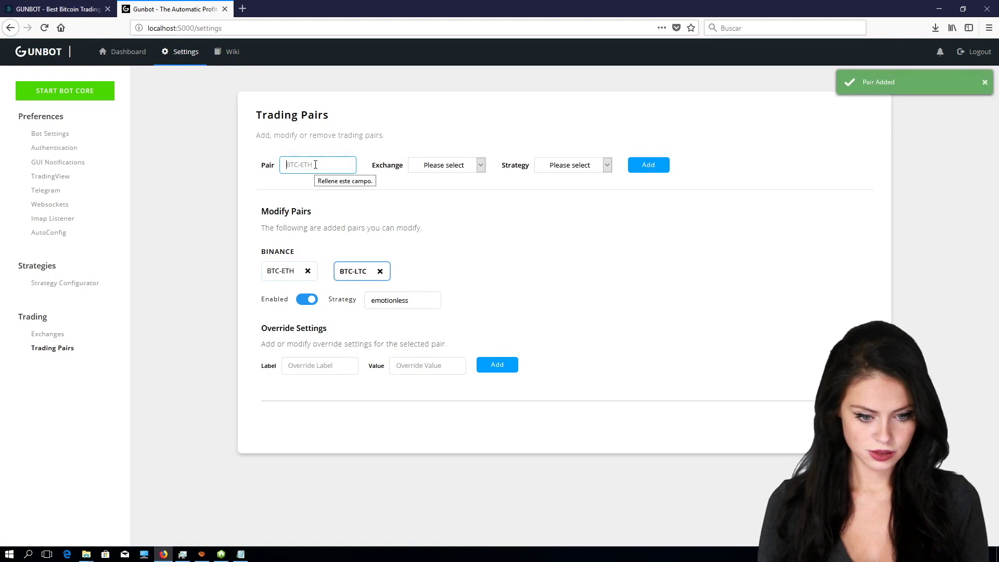
{"action": "type", "text": "BTC-DASH"}
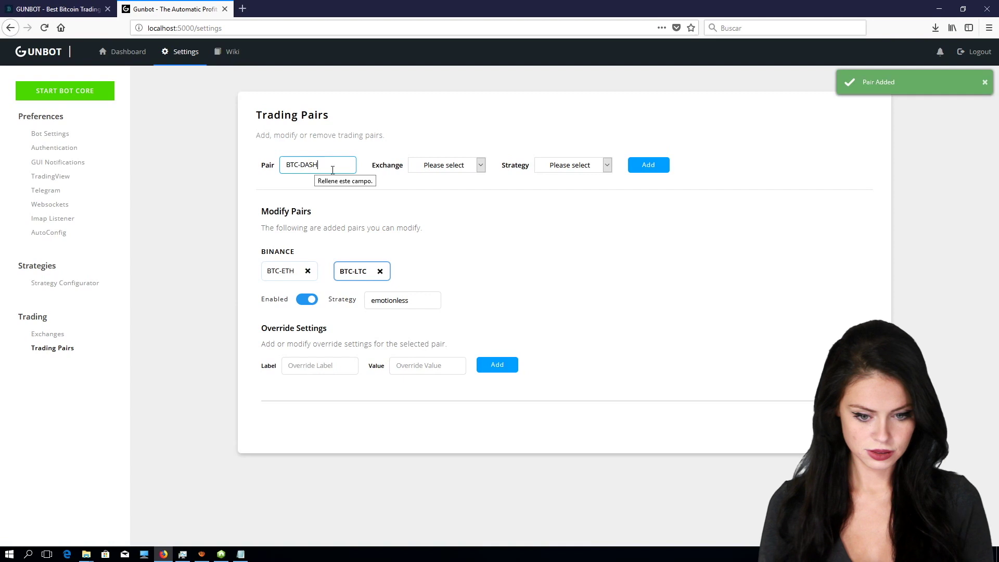
{"action": "left_click", "coordinate": [463, 166]}
{"action": "left_click", "coordinate": [423, 190]}
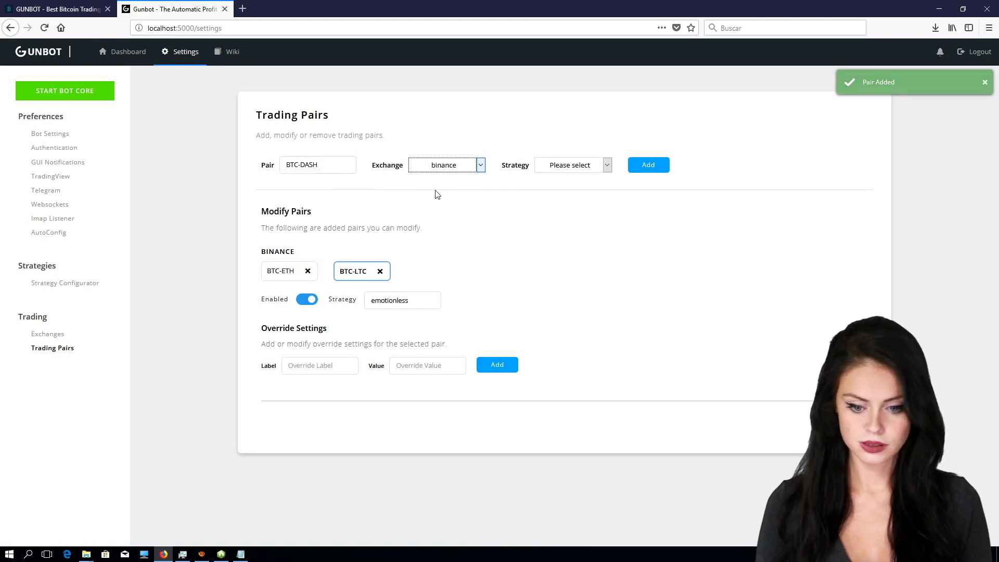
{"action": "left_click", "coordinate": [573, 167]}
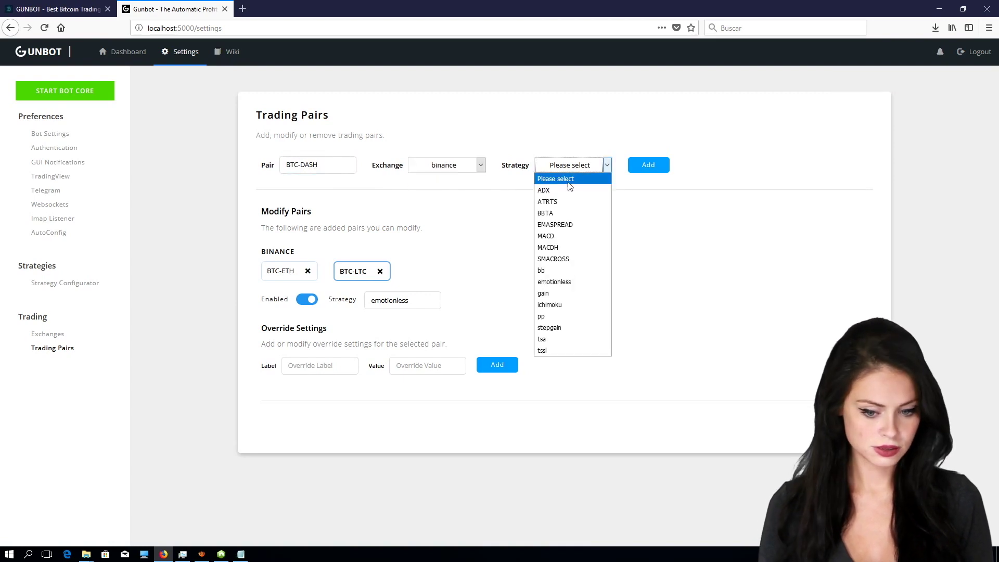
{"action": "left_click", "coordinate": [554, 283]}
{"action": "left_click", "coordinate": [649, 169]}
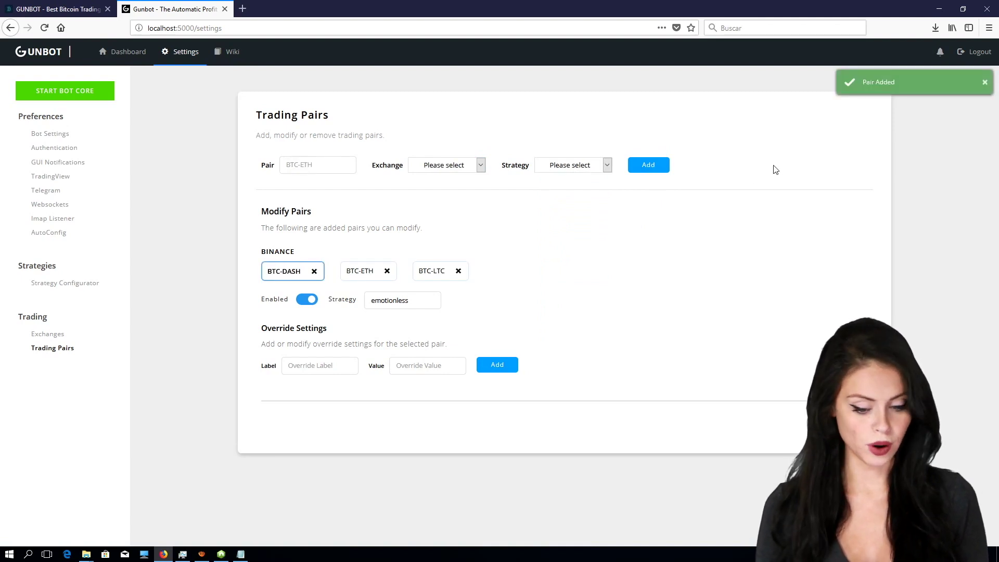
Step: Start the bot core and bring the gunthy.exe console window to the front
{"action": "left_click", "coordinate": [73, 97]}
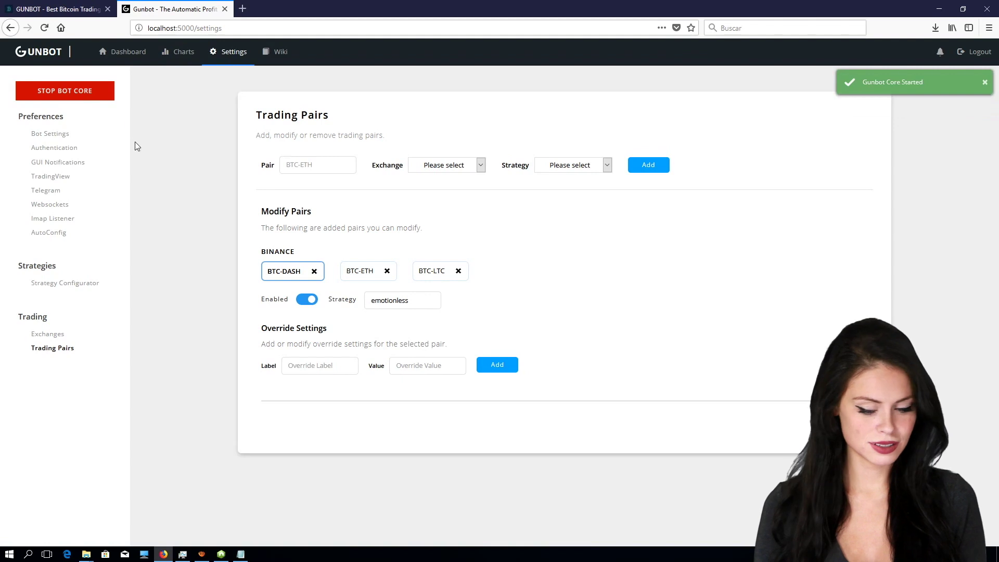
{"action": "left_click", "coordinate": [223, 556]}
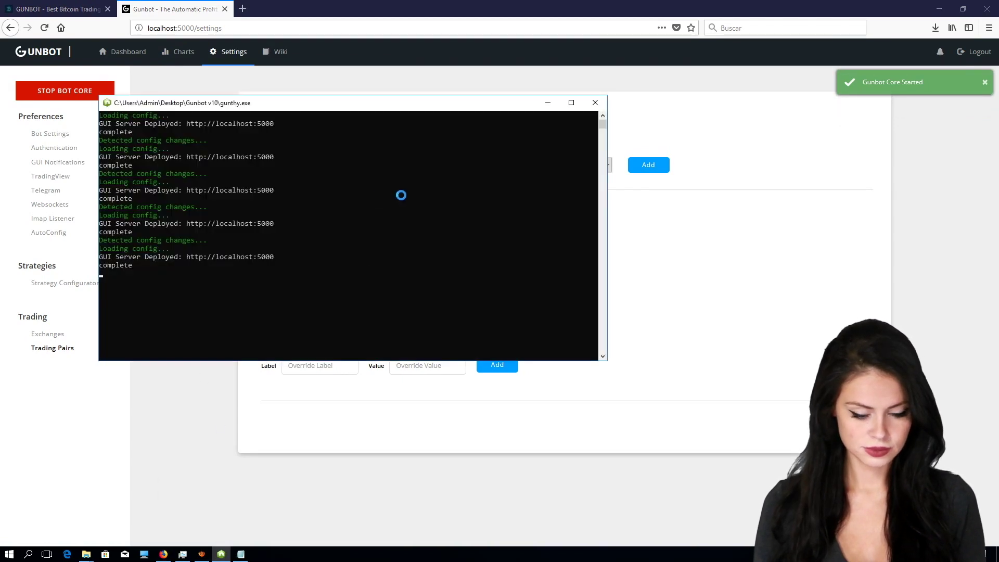